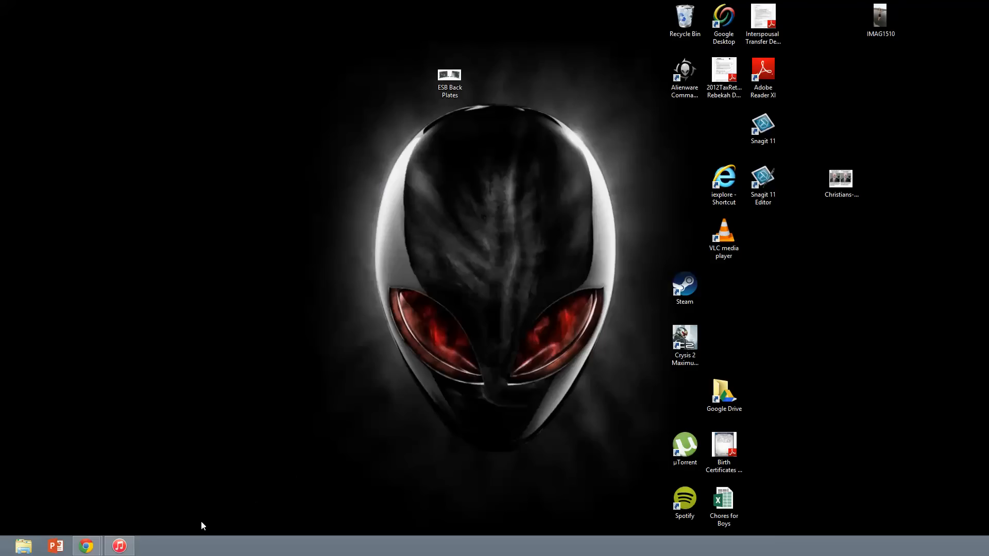
Bring the news site's Chrome window forward and switch to the blank New Tab page
mouse_move(88, 552)
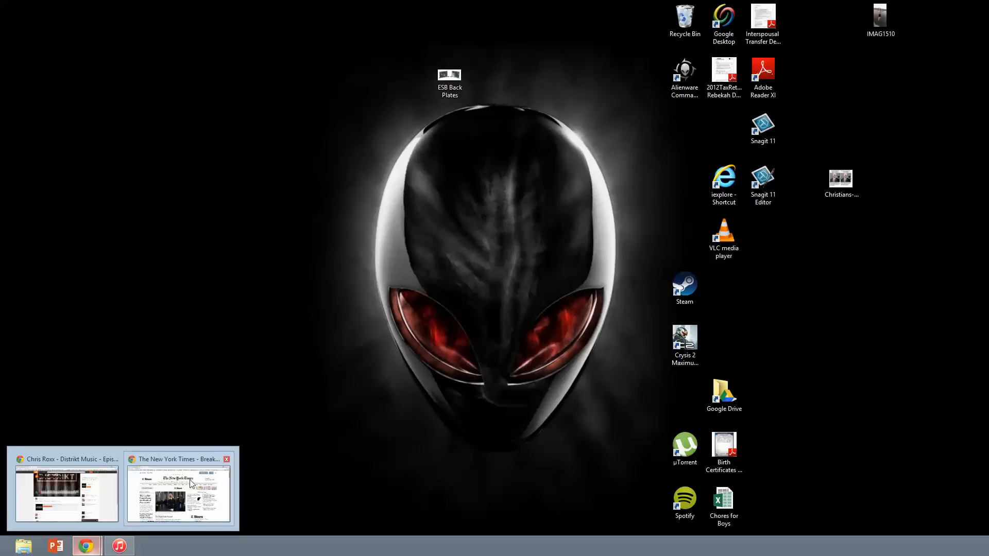
click(196, 492)
click(223, 8)
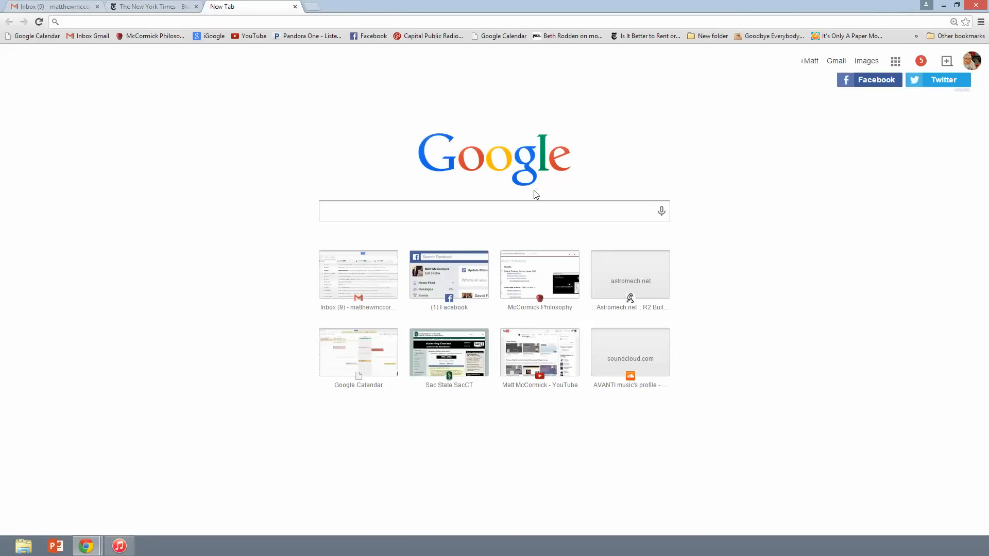
Go to Google Drive's My Drive through the Google apps grid
click(896, 66)
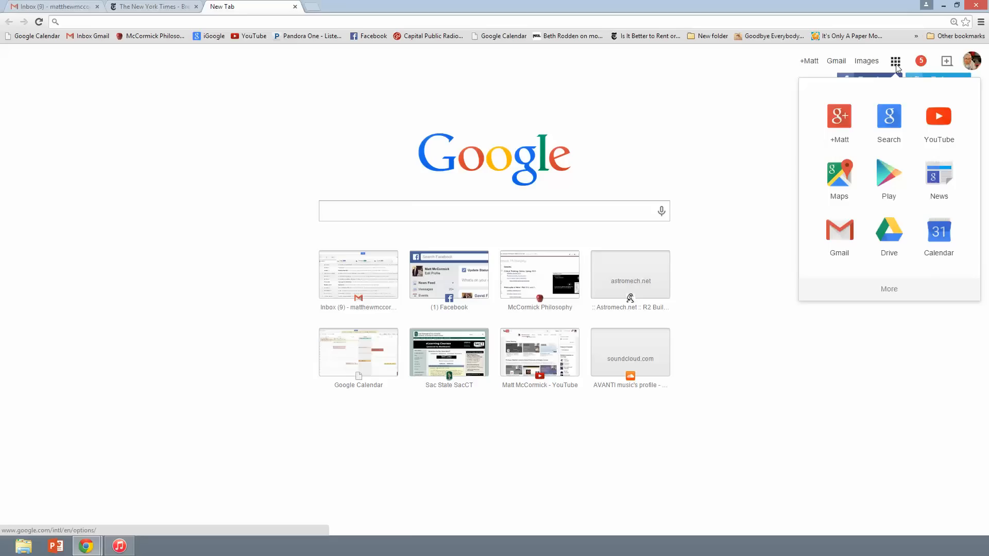
click(889, 246)
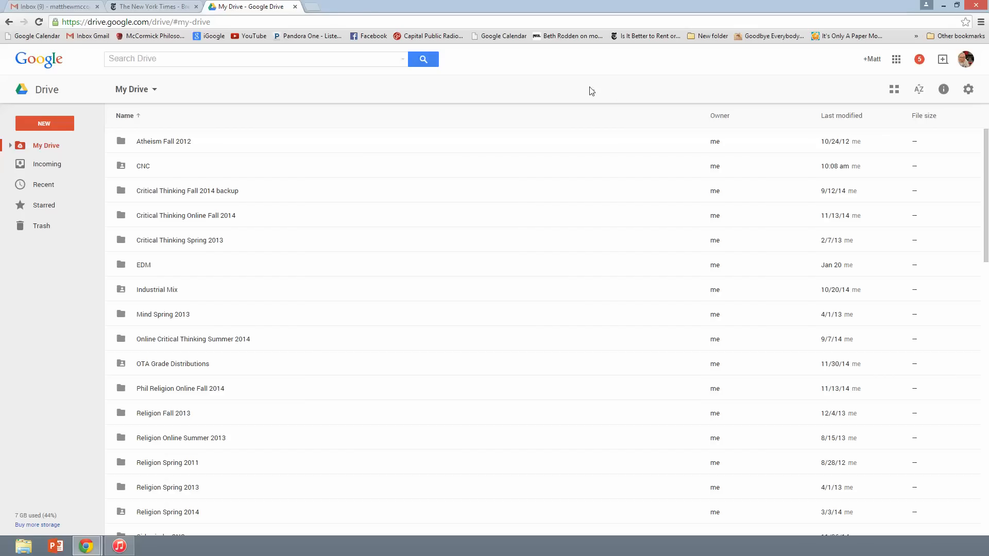
Create a blank Google Docs document from Drive's NEW menu
click(56, 126)
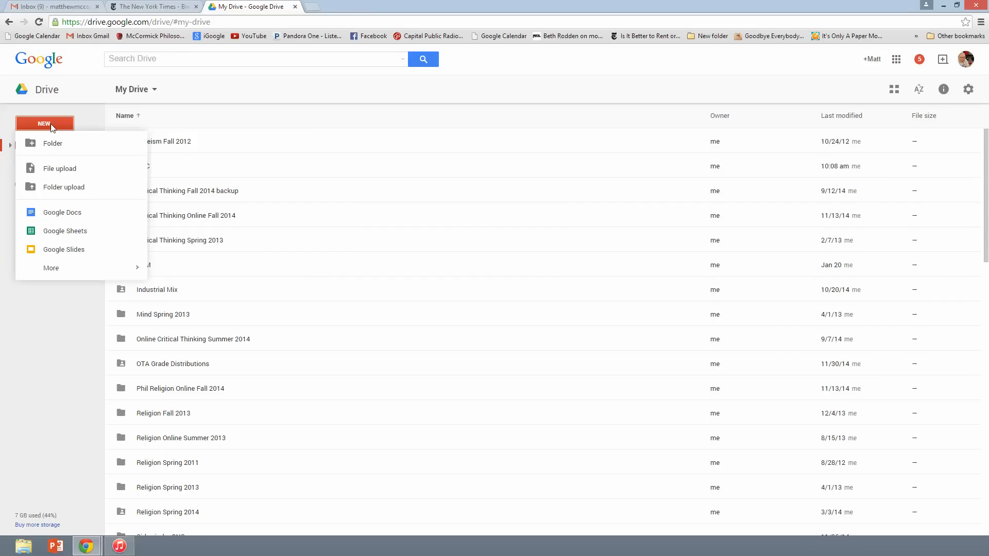
click(63, 213)
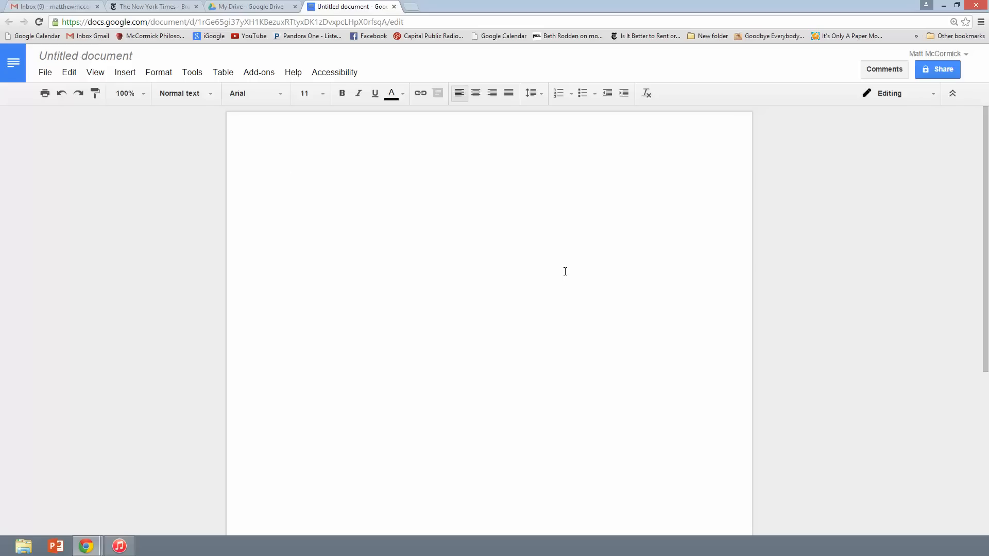
Type 'Write your assignments here.' and insert a blank line above it
text(Write you assignm)
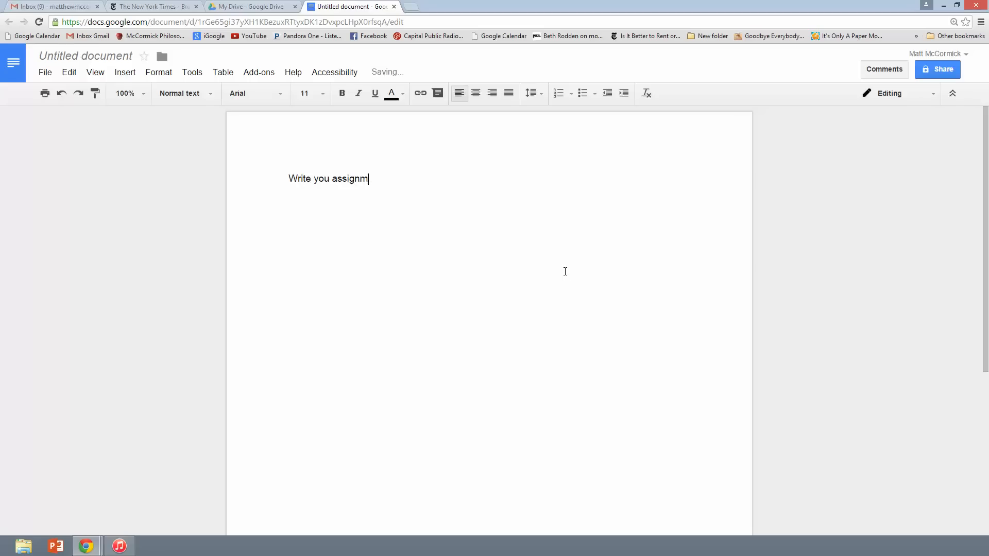
text(ents here.)
key(Left)
key(Left)
key(Left)
key(Left)
key(Left)
key(Left)
key(Left)
key(Left)
key(Left)
key(Left)
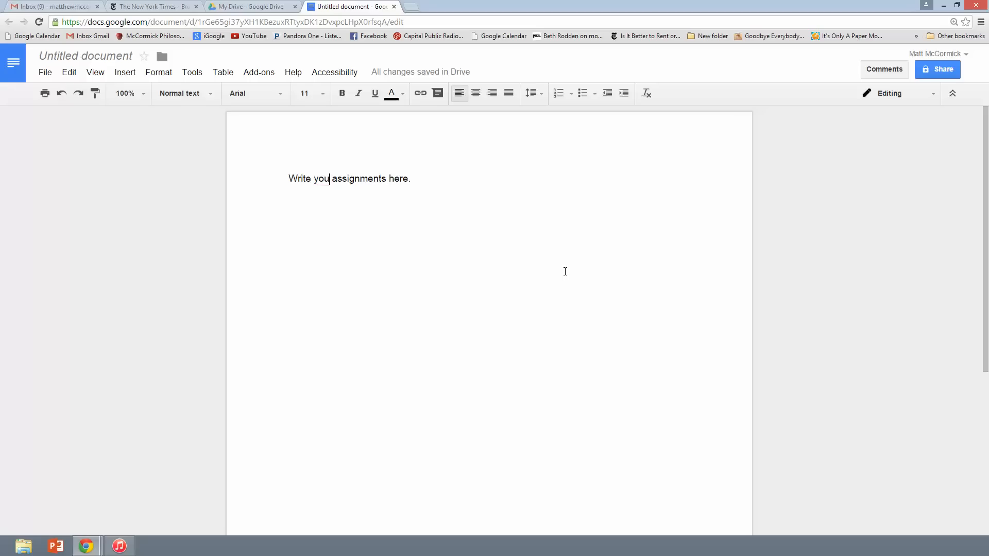
text(r)
key(Left)
key(Left)
key(Left)
key(Left)
key(Left)
key(Left)
key(Left)
key(Left)
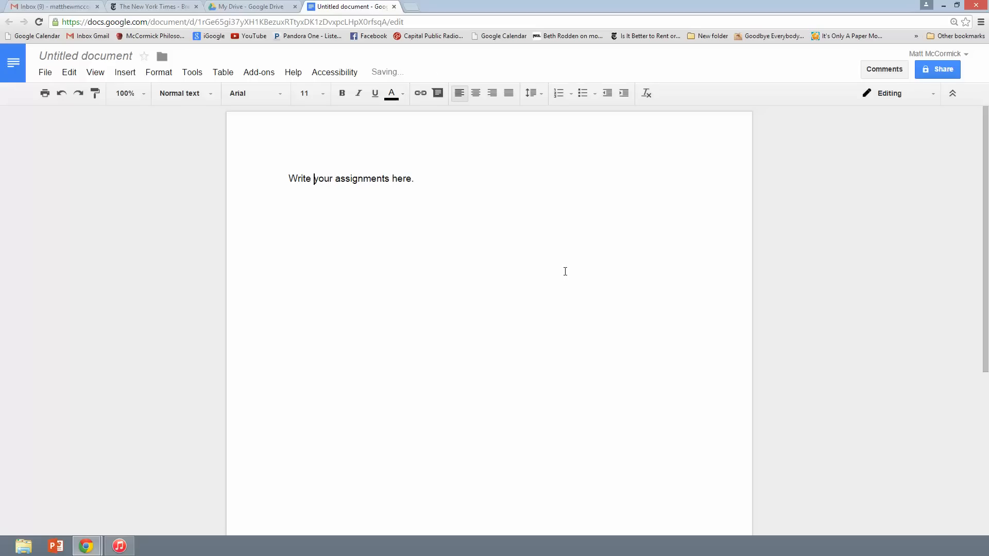
key(Left)
key(Left)
key(Return)
key(Return)
key(Return)
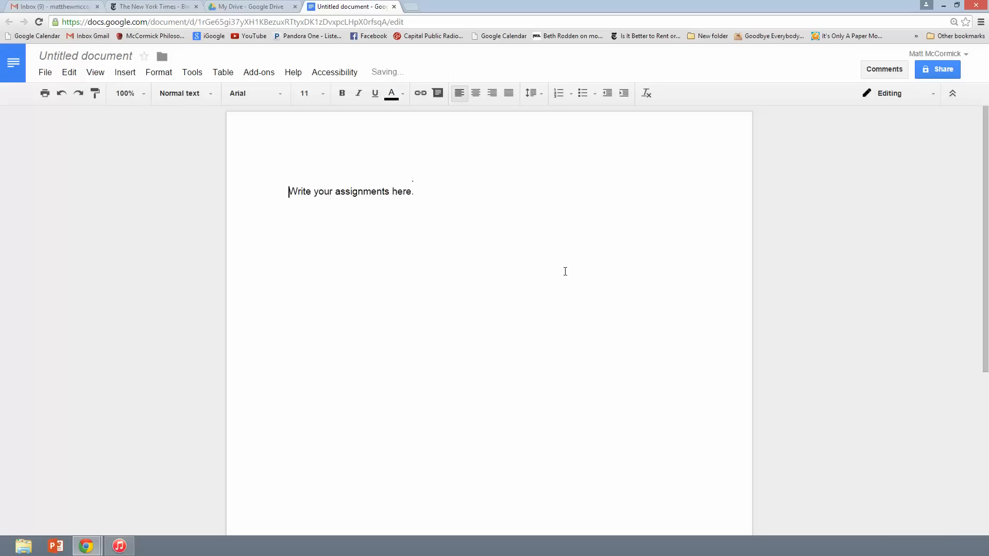
key(Up)
key(Up)
key(Up)
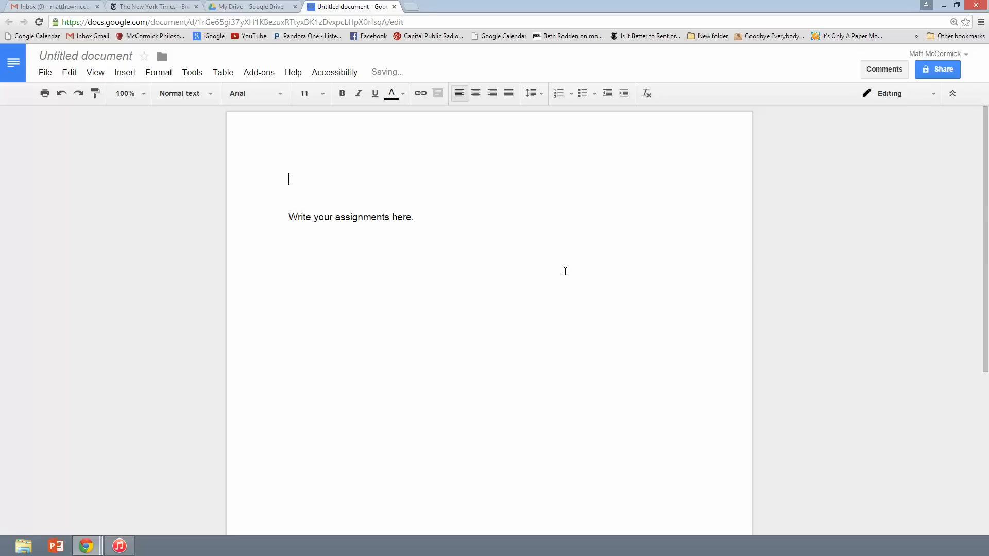
Above it, type 'Video Journal #1', 'Quote the question' and 'Write your answers to the question here.'
text(Video Journal #1)
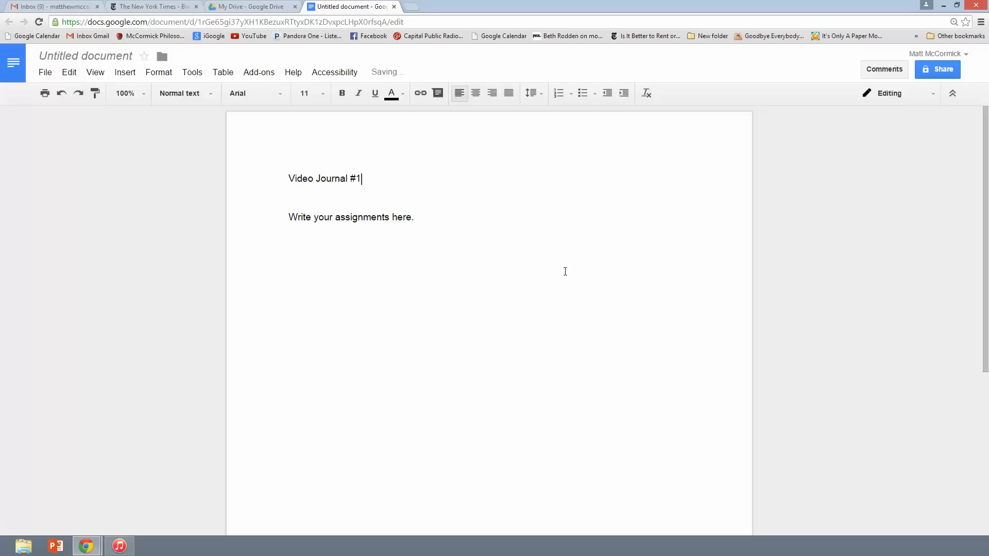
key(Return)
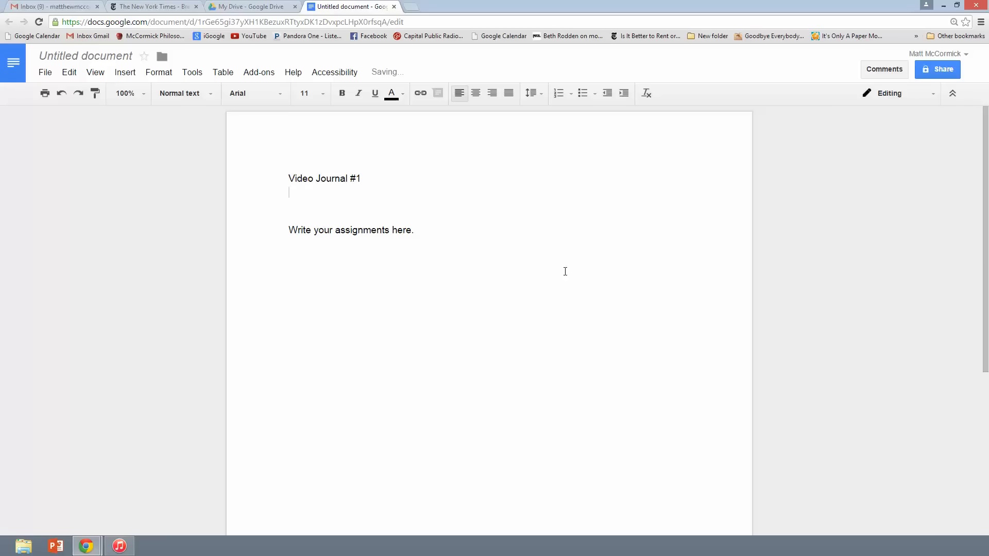
text(Quote the question)
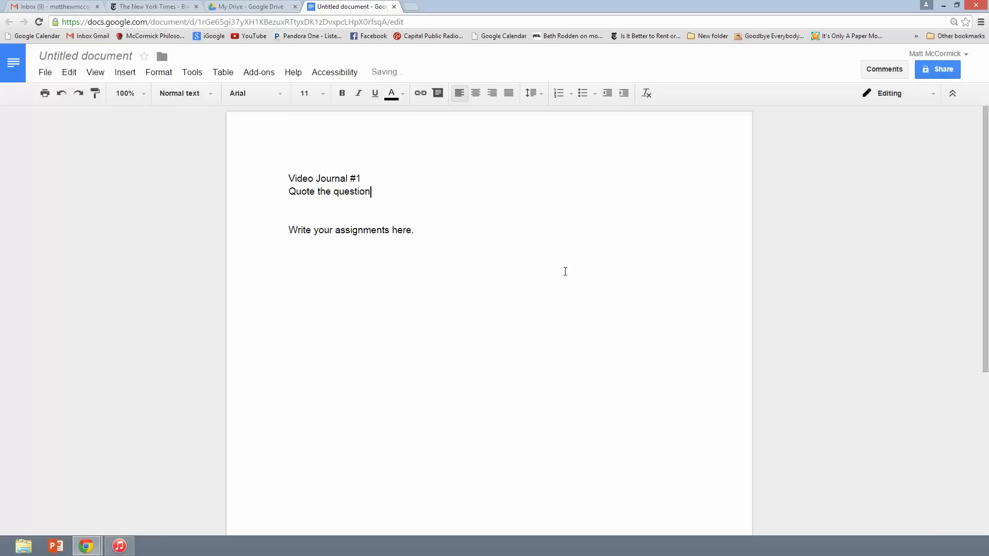
key(Return)
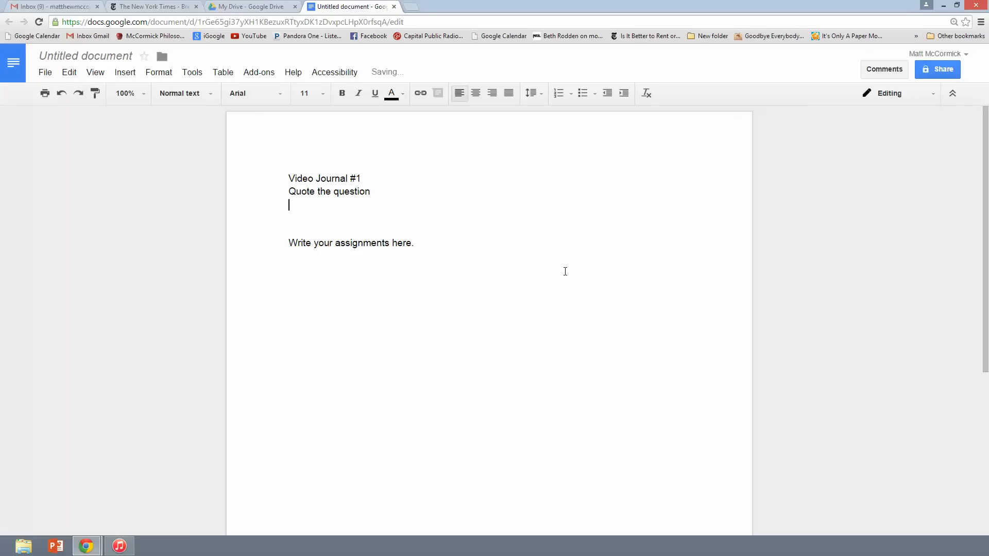
text(Write your answers )
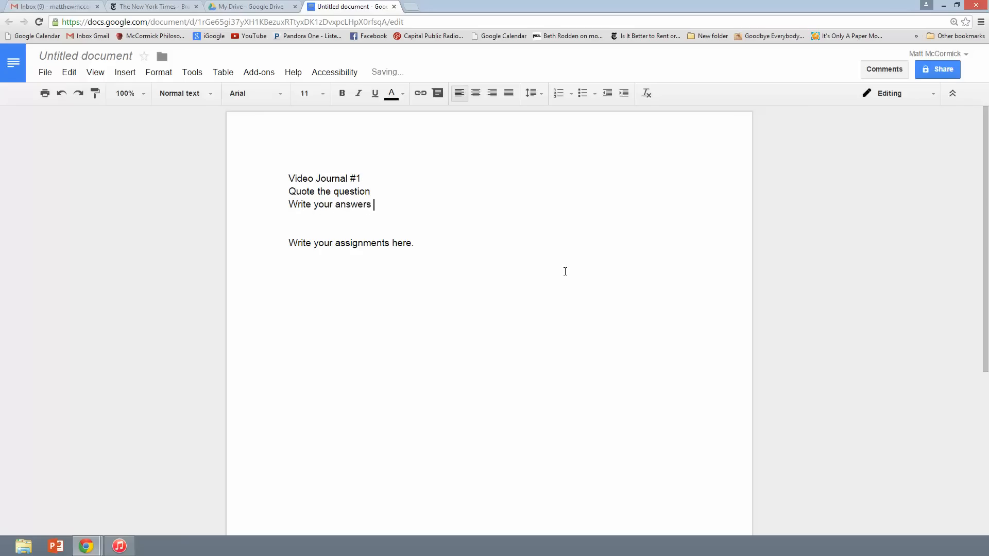
text(tot he)
key(BackSpace)
key(BackSpace)
key(BackSpace)
key(BackSpace)
text(the question here.)
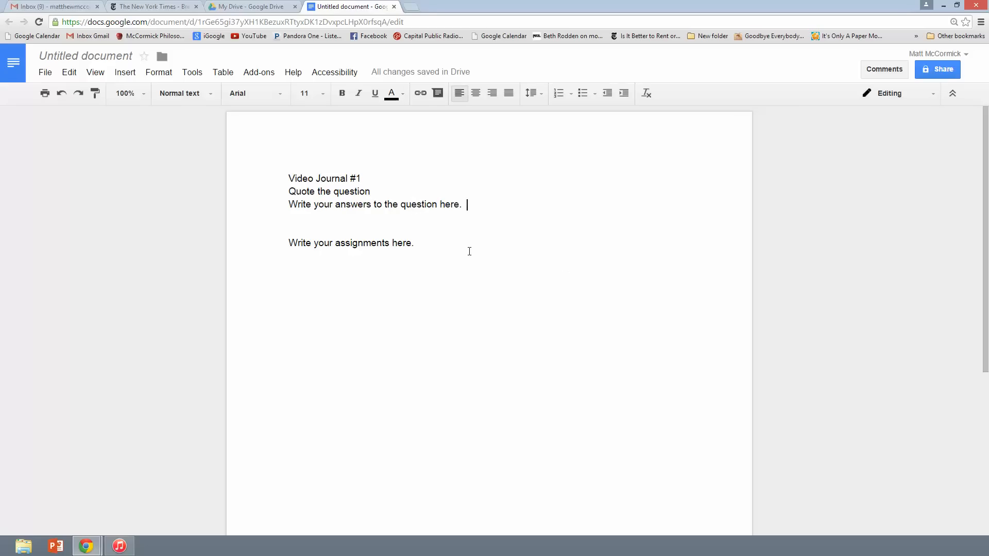
Insert 'Video Journal #2' followed by 'Write your entry here.' above Video Journal #1
click(289, 177)
key(Return)
key(Return)
key(Return)
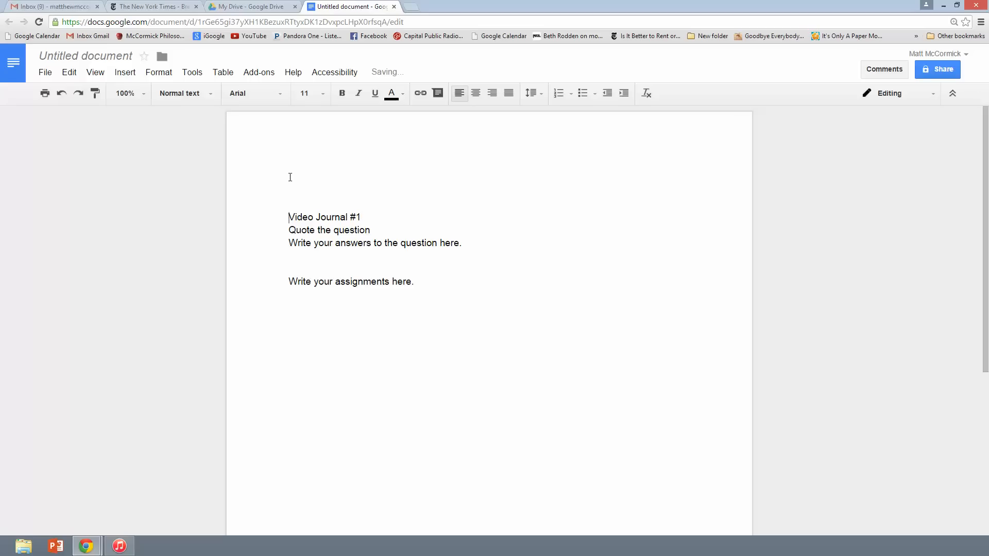
key(Up)
key(Up)
key(Up)
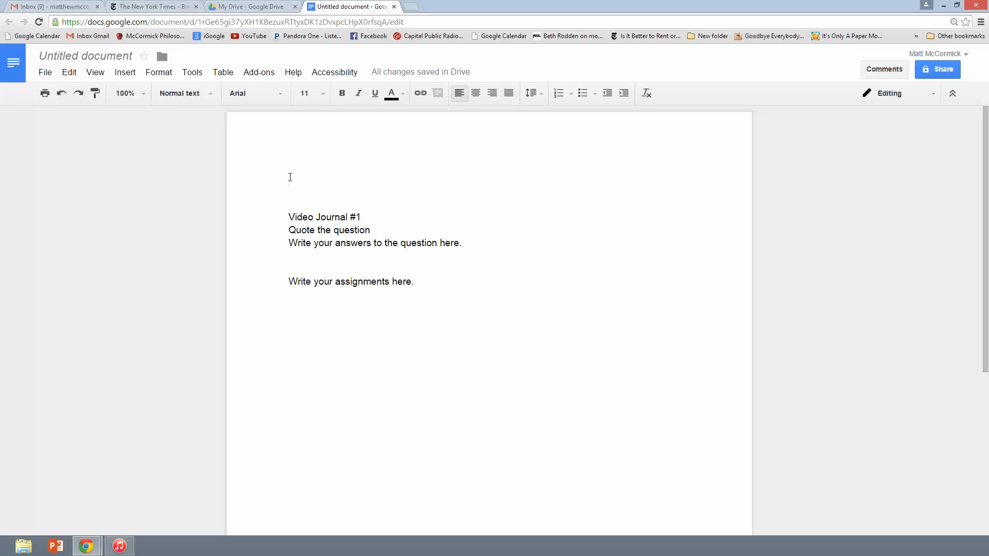
text(Ve)
key(BackSpace)
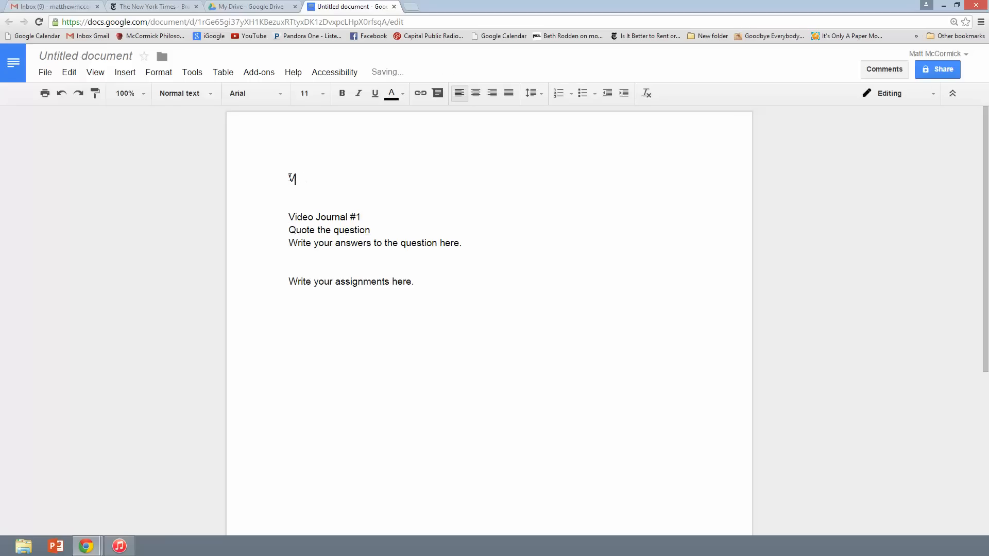
text(i)
key(BackSpace)
text(ideo Journal #2)
key(Return)
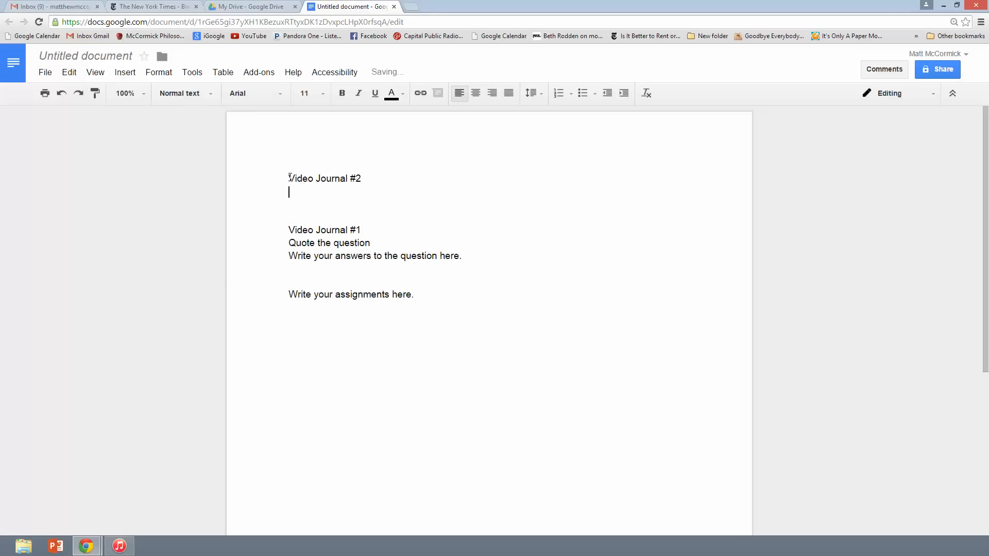
text(Write your entry here.)
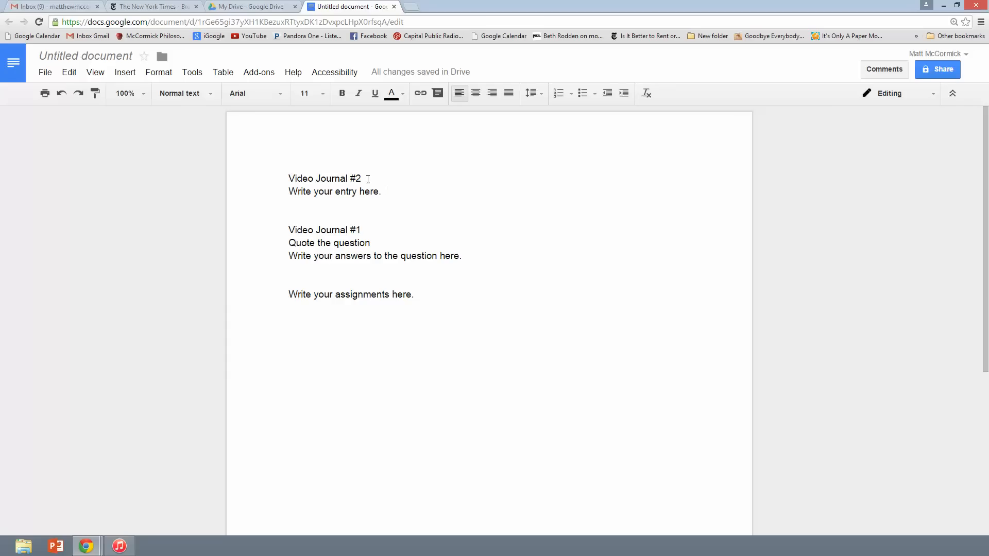
Make the 'Video Journal #2' and 'Video Journal #1' headings bold, keeping them left-aligned
drag(367, 179, 285, 179)
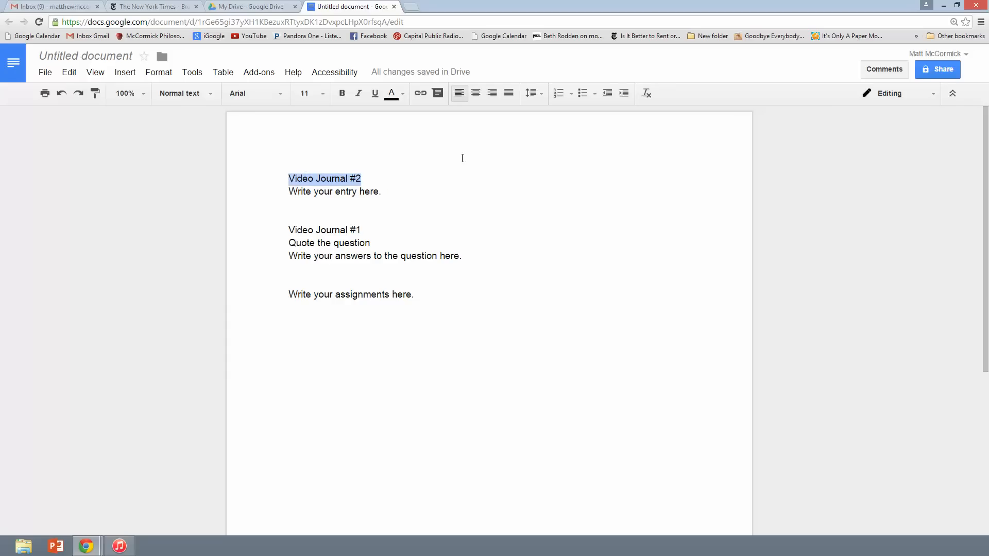
click(475, 93)
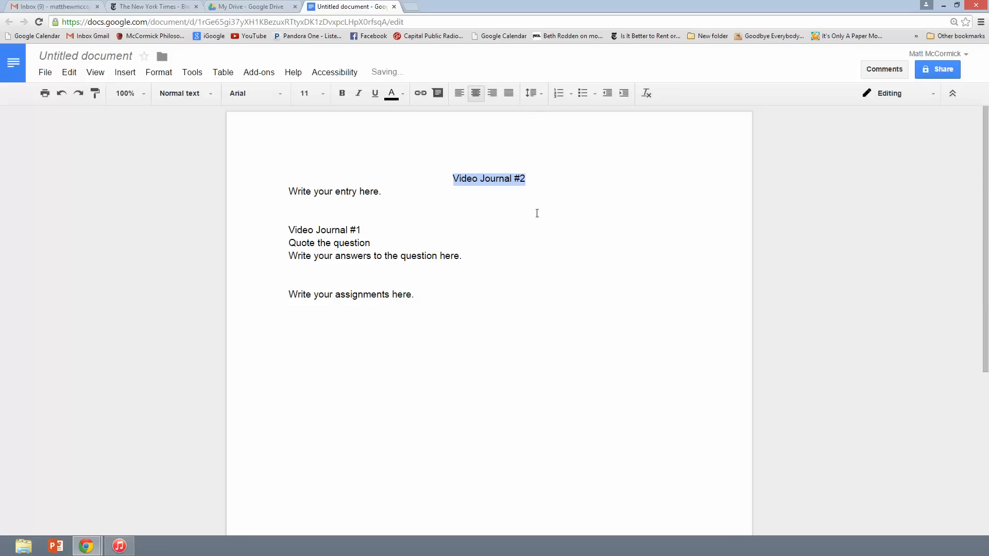
click(459, 93)
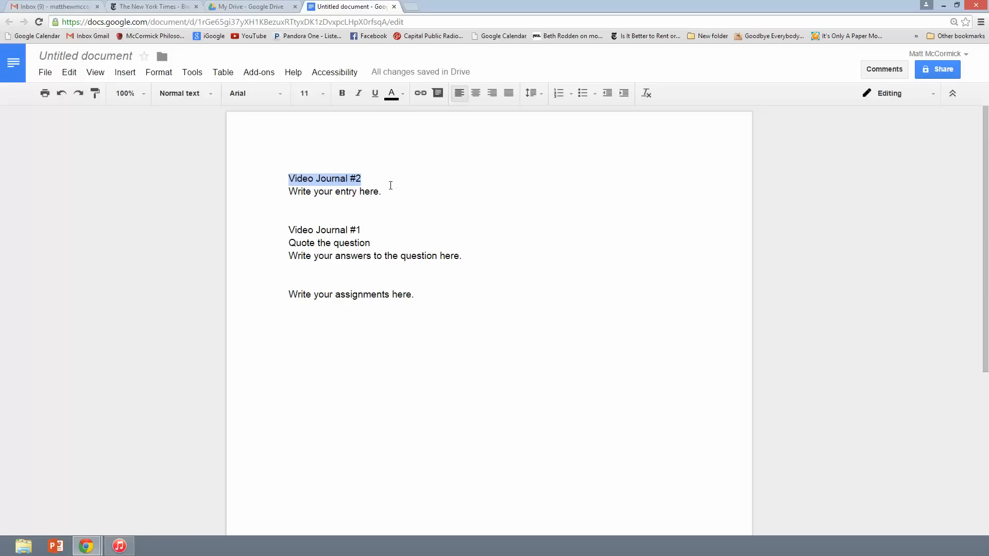
click(342, 93)
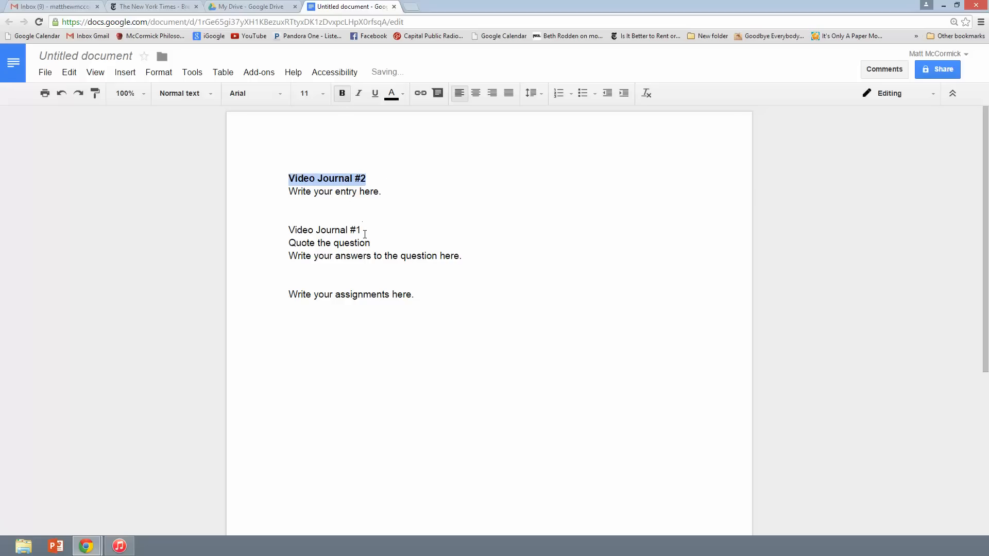
drag(362, 230, 288, 230)
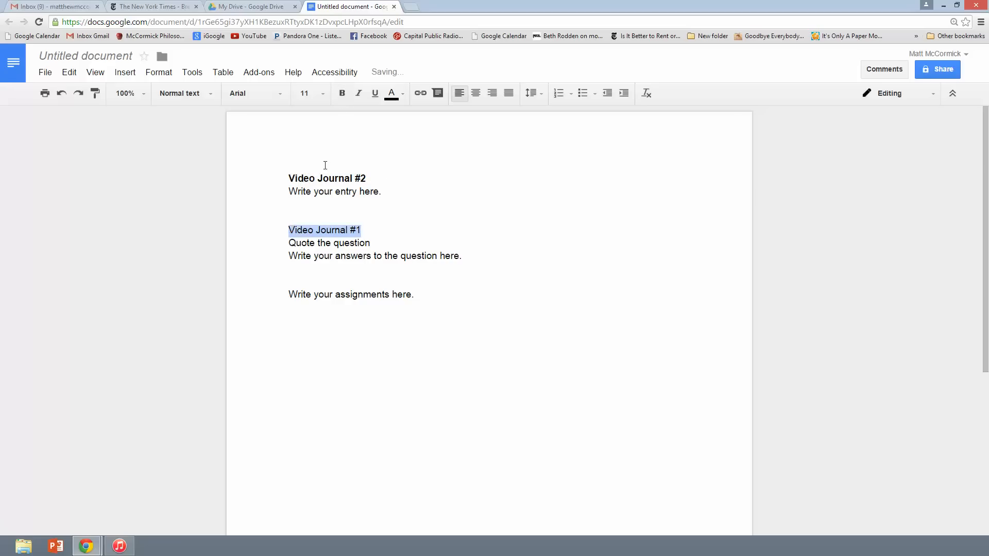
click(342, 93)
Add blank lines above Video Journal #2, leaving the font size at 11
click(289, 178)
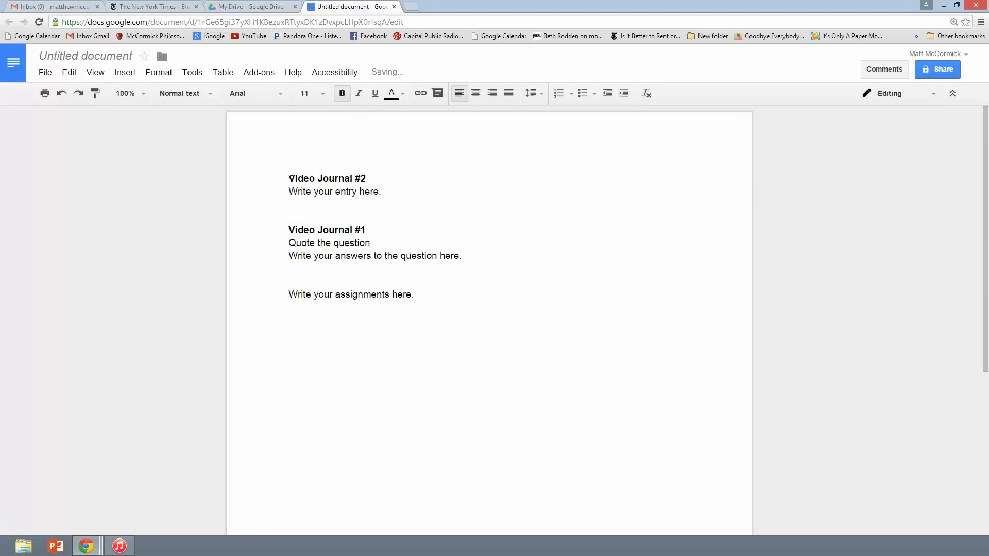
key(Return)
key(Return)
key(Return)
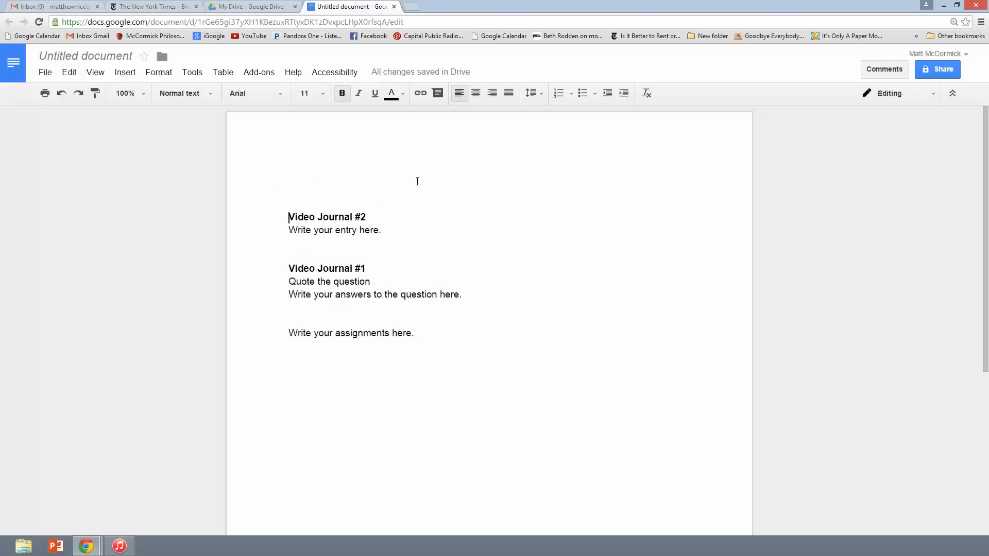
click(325, 97)
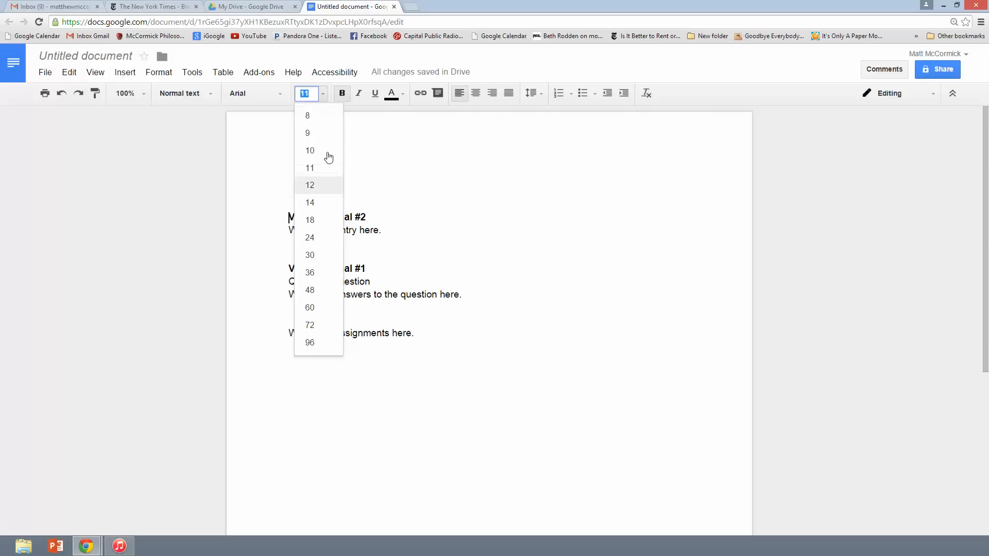
click(322, 96)
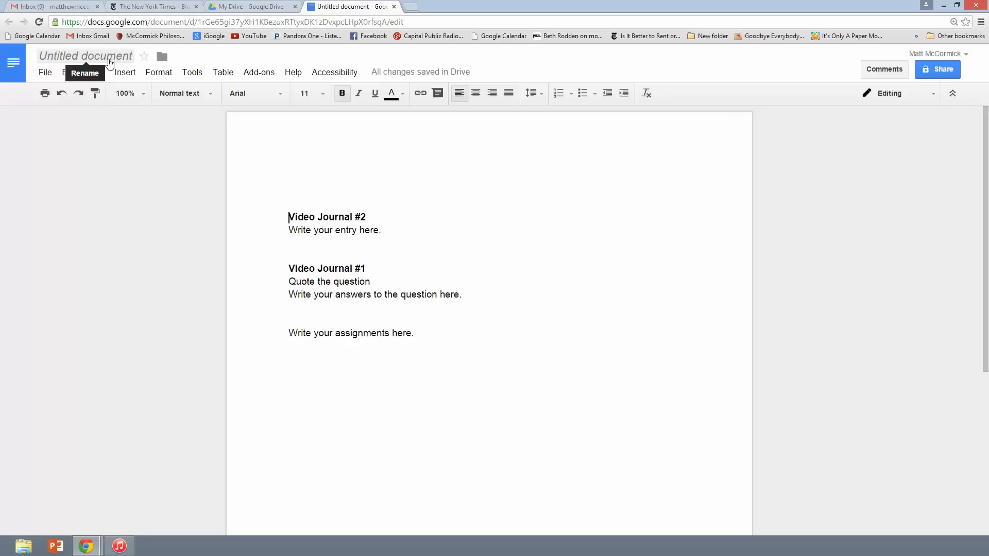
Rename the untitled document to the student's surname followed by 'Mind'
click(109, 63)
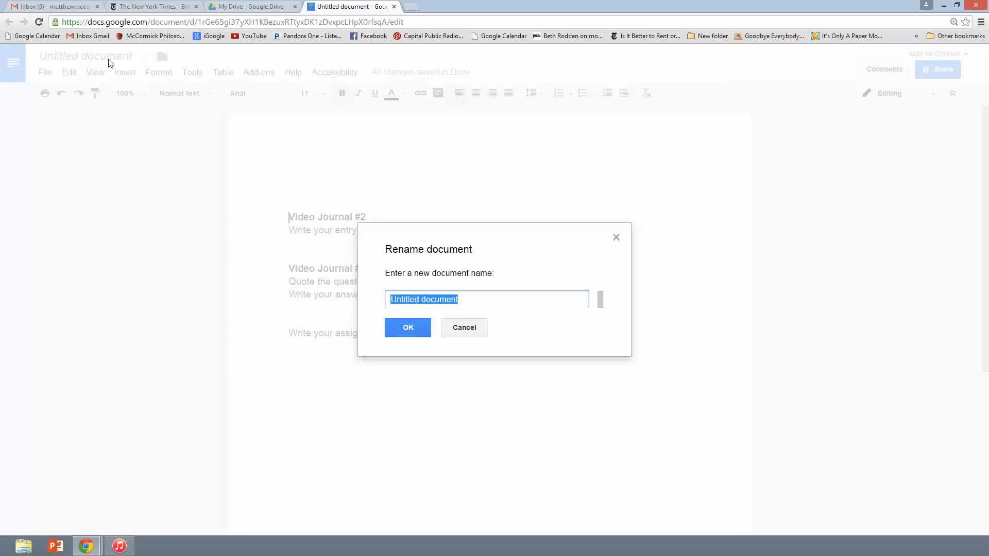
text(Smith)
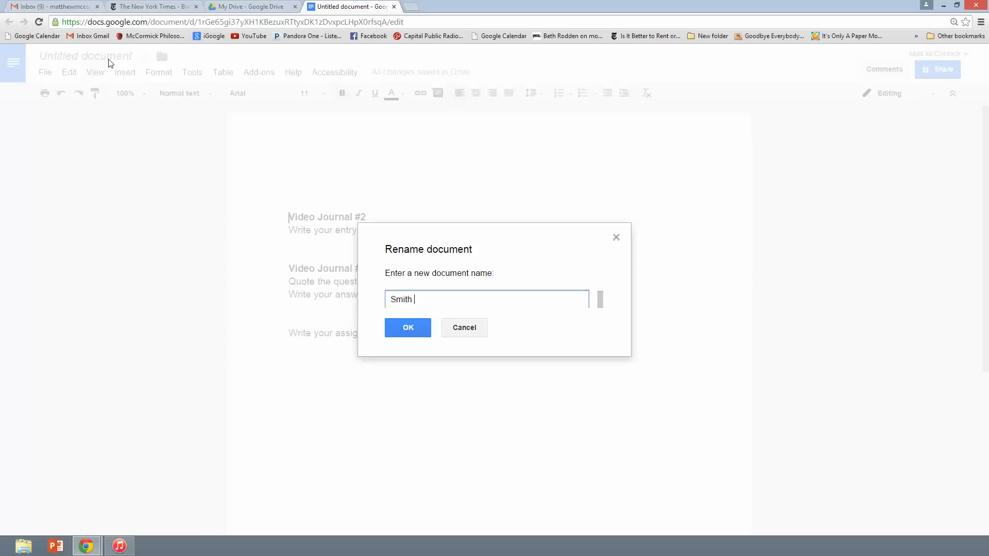
text( Critical Thinking)
key(BackSpace)
key(BackSpace)
key(BackSpace)
key(BackSpace)
key(BackSpace)
key(BackSpace)
key(BackSpace)
key(BackSpace)
key(BackSpace)
key(BackSpace)
key(BackSpace)
key(BackSpace)
key(BackSpace)
key(BackSpace)
key(BackSpace)
key(BackSpace)
key(BackSpace)
text(Religion)
key(BackSpace)
key(BackSpace)
key(BackSpace)
key(BackSpace)
key(BackSpace)
key(BackSpace)
key(BackSpace)
key(BackSpace)
text(Mind)
click(407, 328)
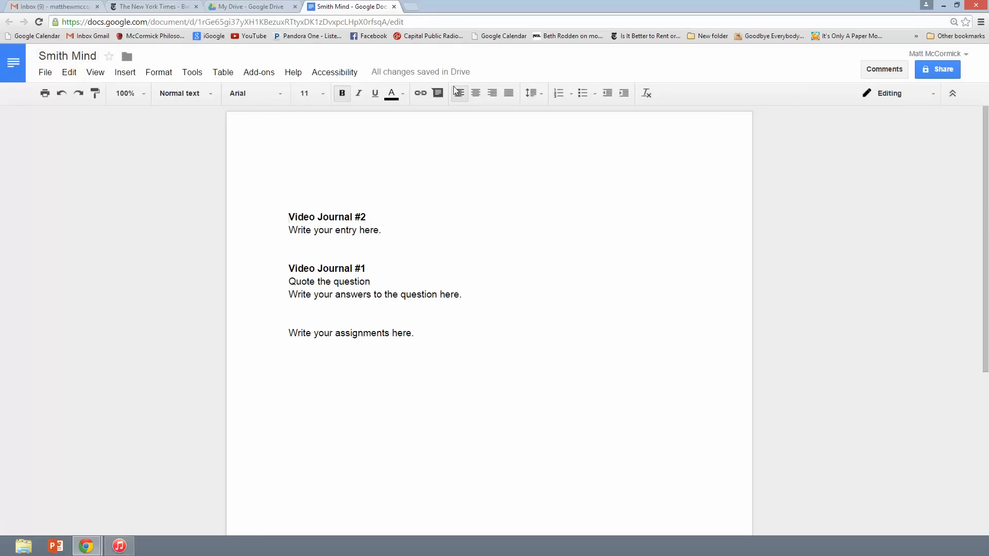
Open the Share with others dialog for the document
mouse_move(387, 73)
mouse_move(459, 81)
click(938, 72)
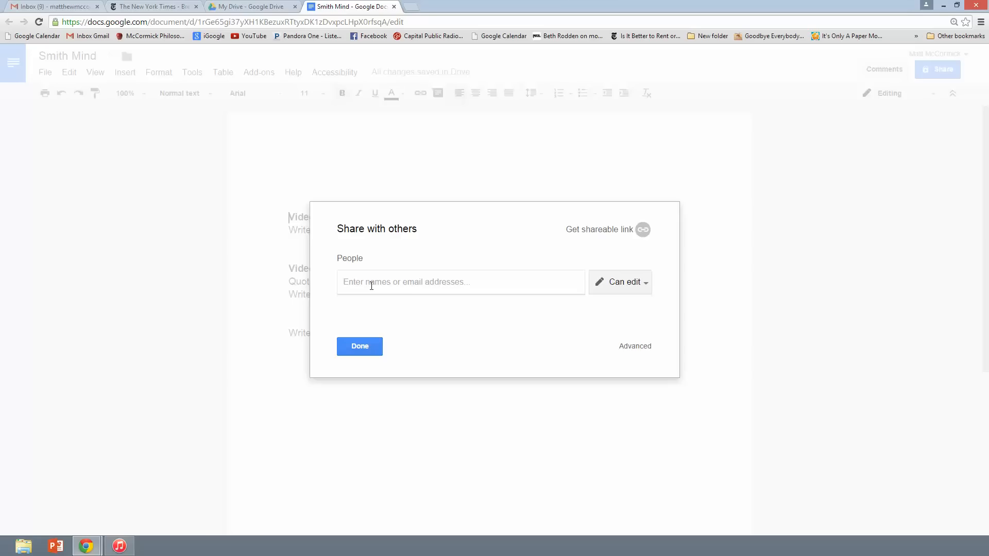
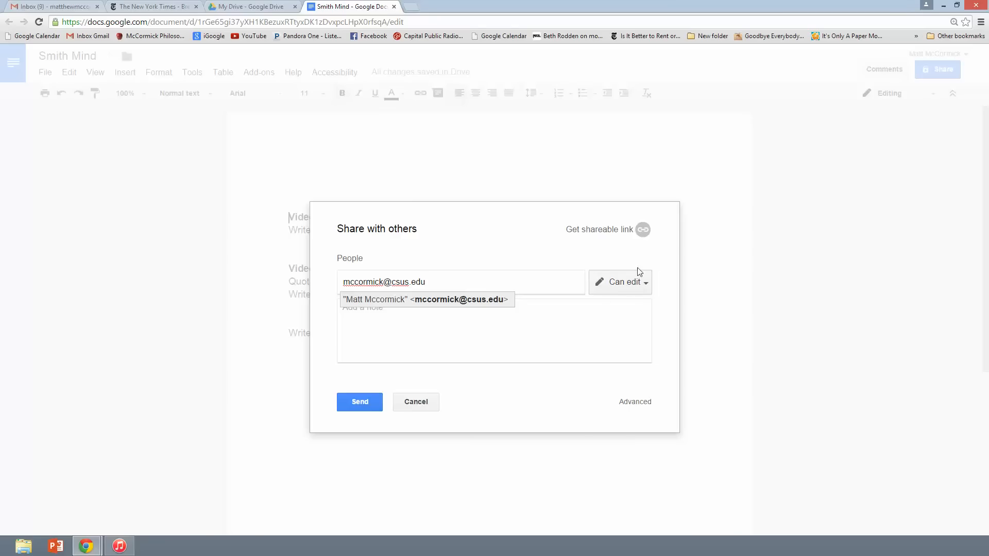
Add the professor's e-mail address as a collaborator, keeping Can edit access
click(611, 291)
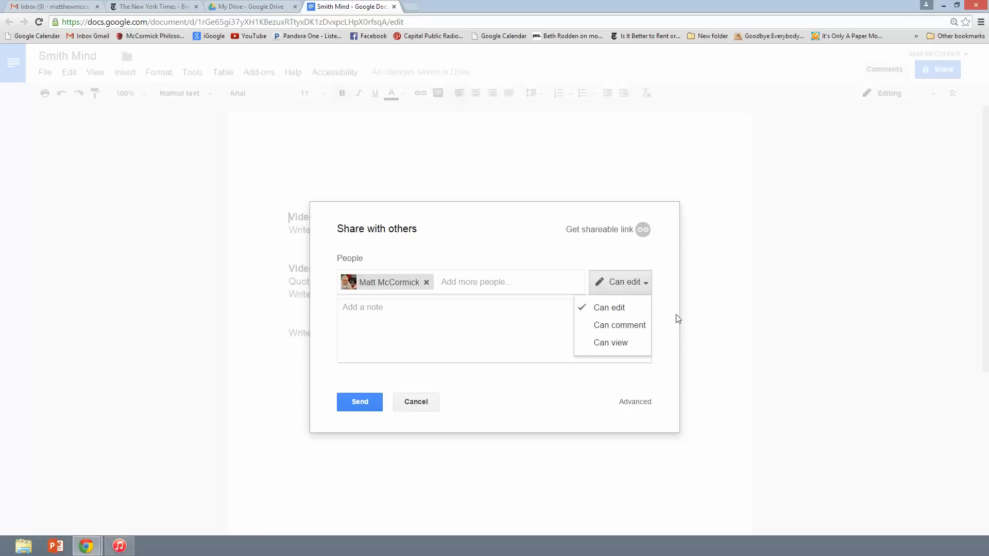
click(624, 283)
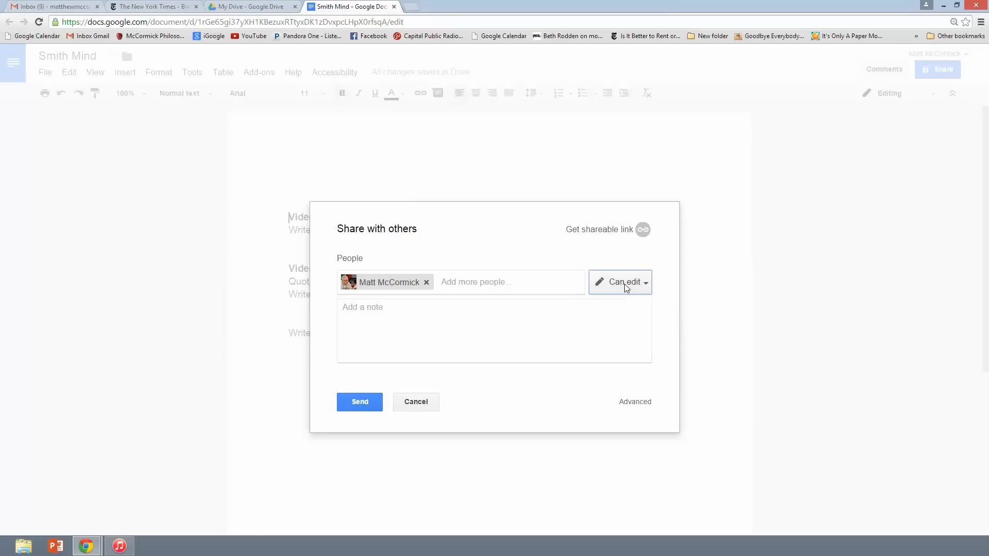
Send the invitation with a note telling the professor this Google Doc is for the Mind course
click(351, 307)
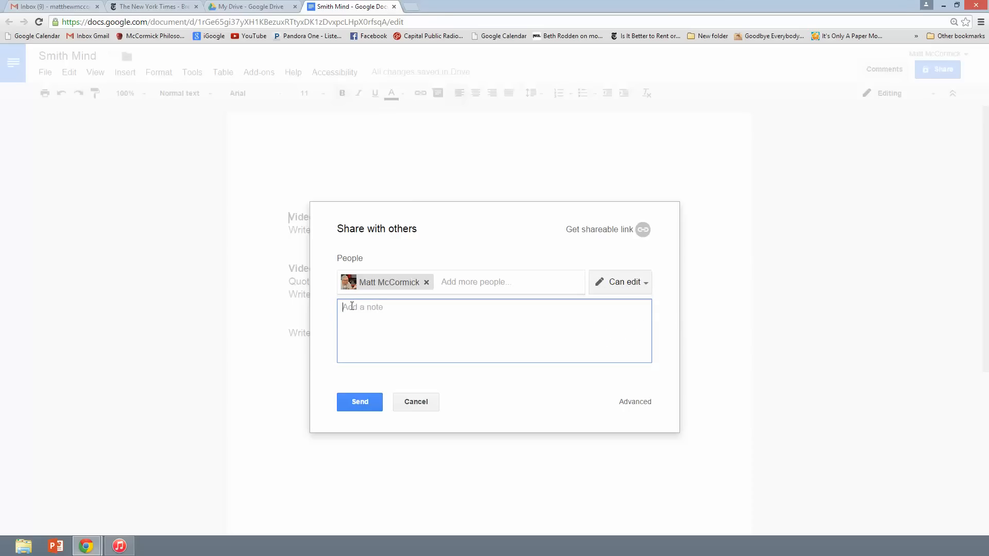
text(Prof. McCormick, here's my Goog)
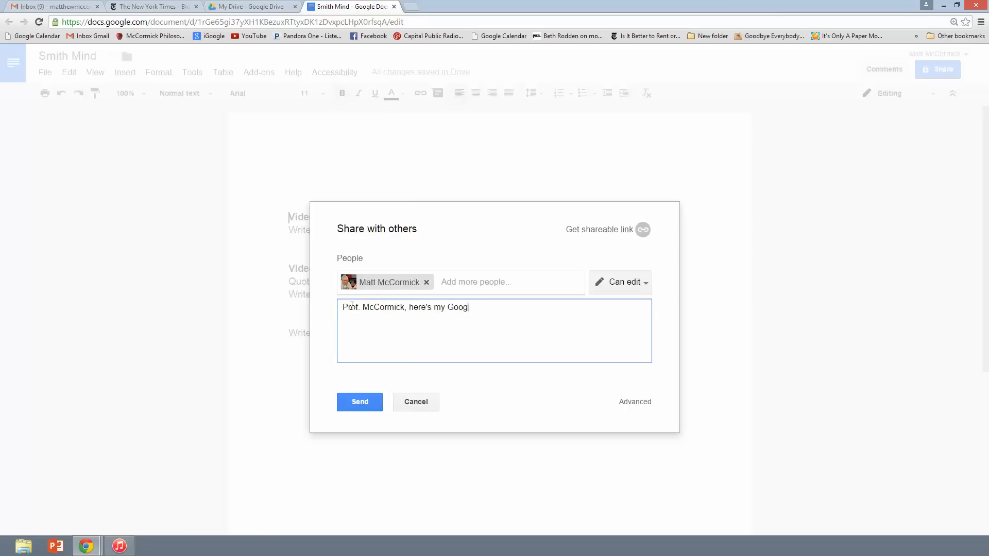
text(le Doc for your Mind course.)
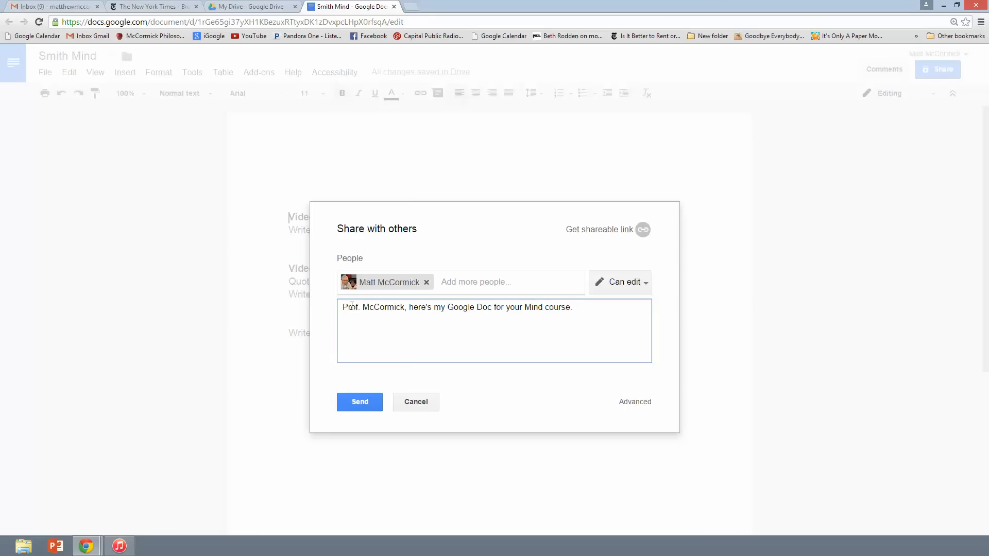
click(360, 402)
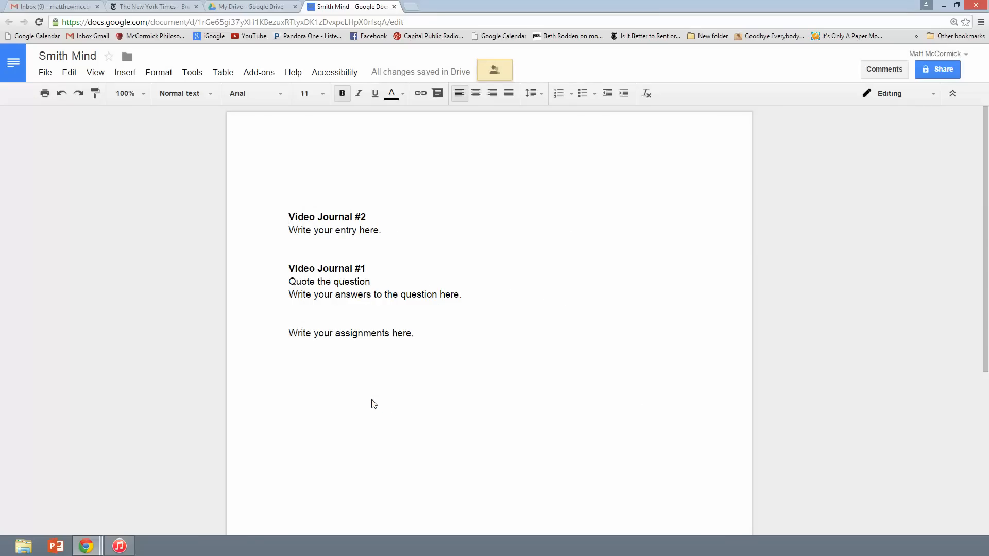